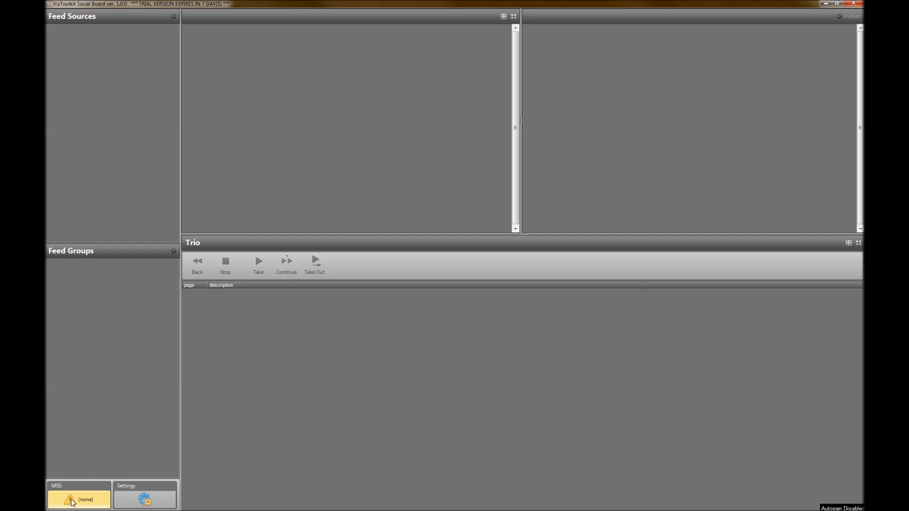
# Connect to the Media Sequencer Engine with host localhost and profile local
pyautogui.click(72, 503)
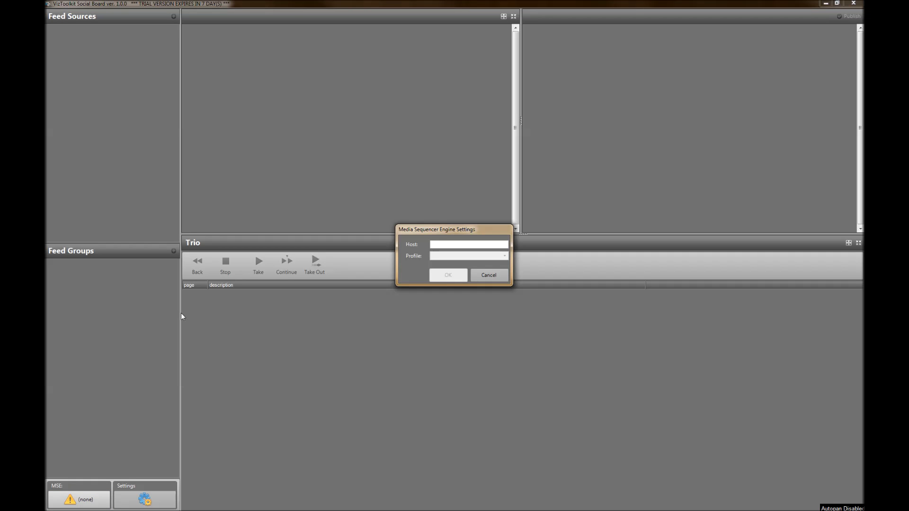
pyautogui.moveTo(434, 231); pyautogui.dragTo(260, 202)
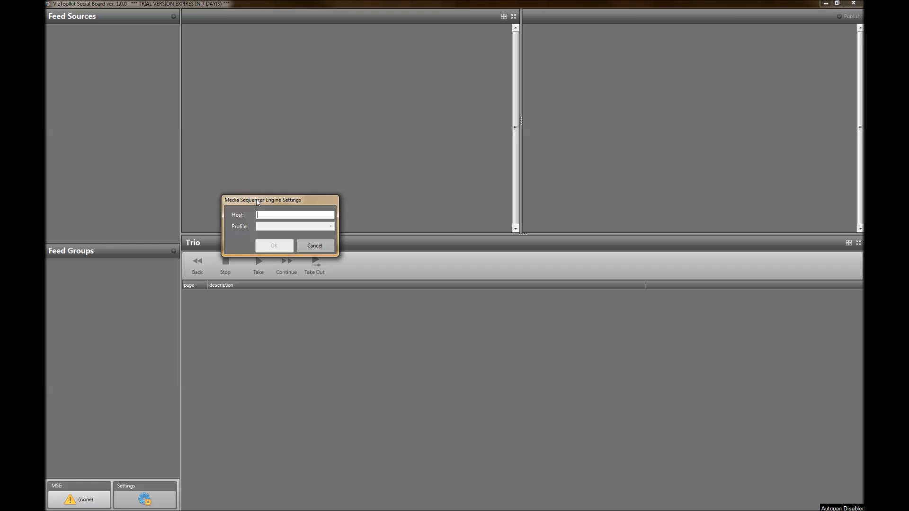
pyautogui.write('localhost')
pyautogui.press('BackSpace')
pyautogui.write('st')
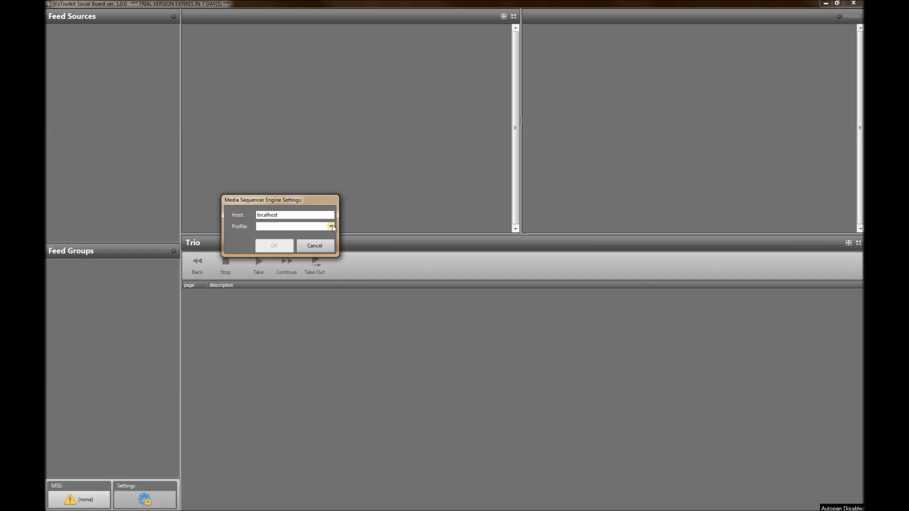
pyautogui.click(330, 226)
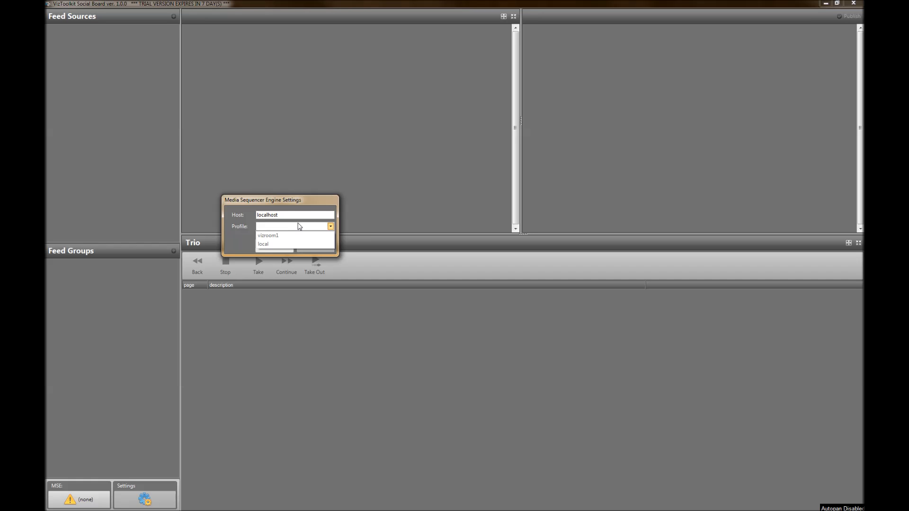
pyautogui.click(271, 246)
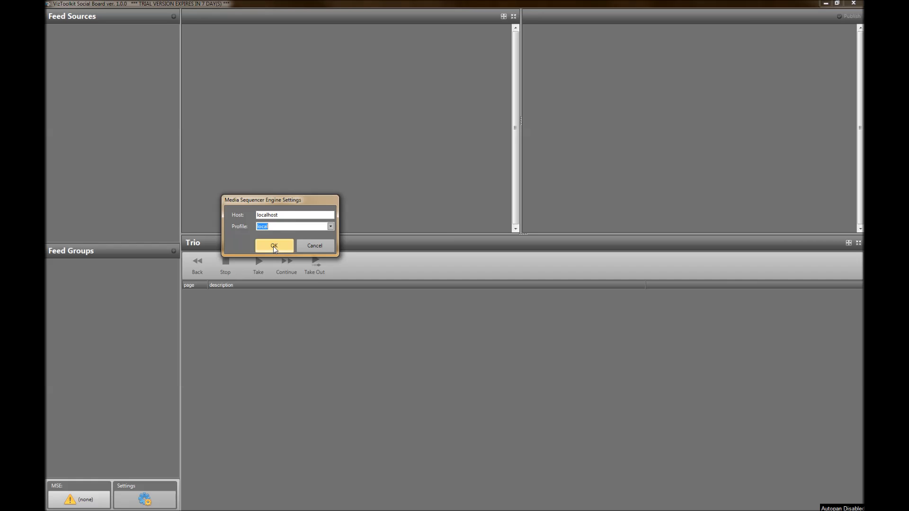
pyautogui.click(274, 246)
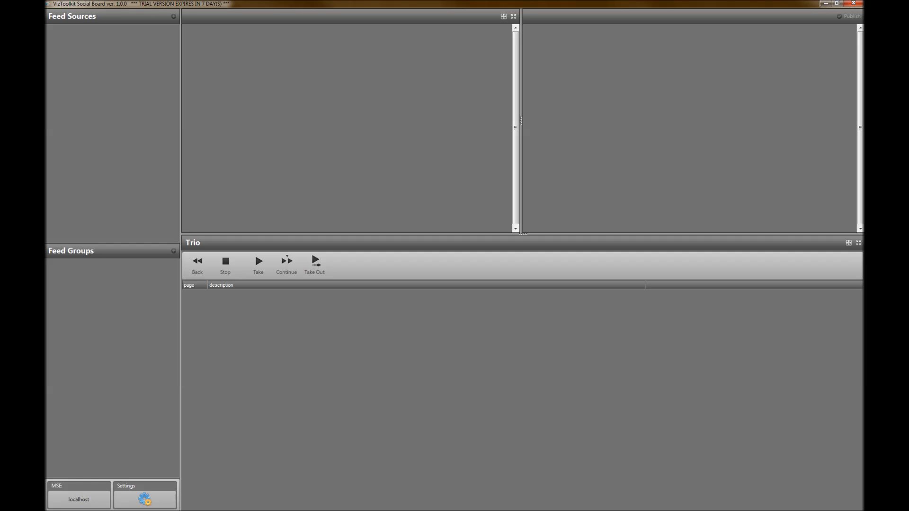
# Set the data folder in the preferences to a new folder named Viztoolkit Social Board, created in Moje dokumenty
pyautogui.click(145, 499)
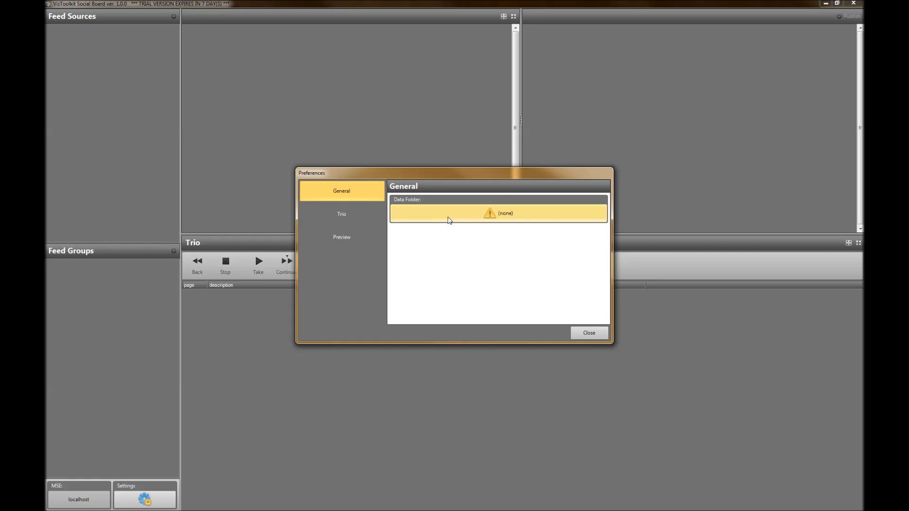
pyautogui.click(476, 219)
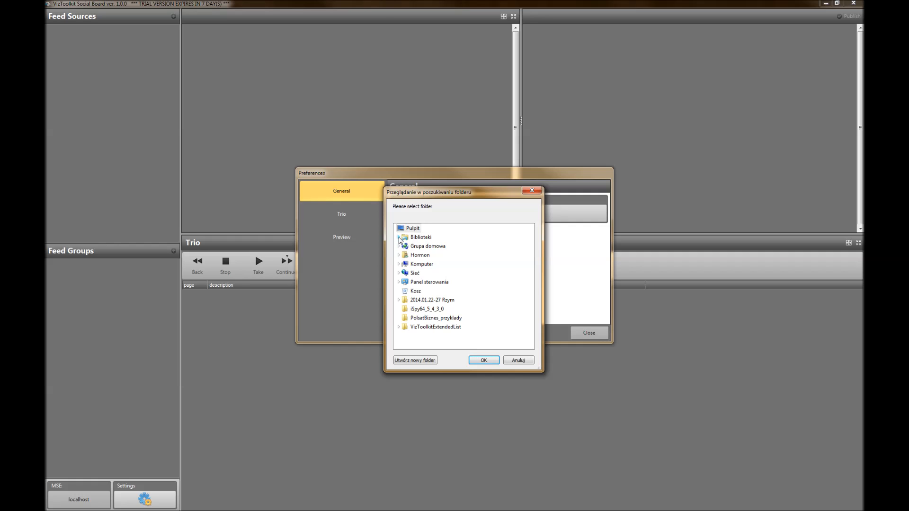
pyautogui.click(399, 237)
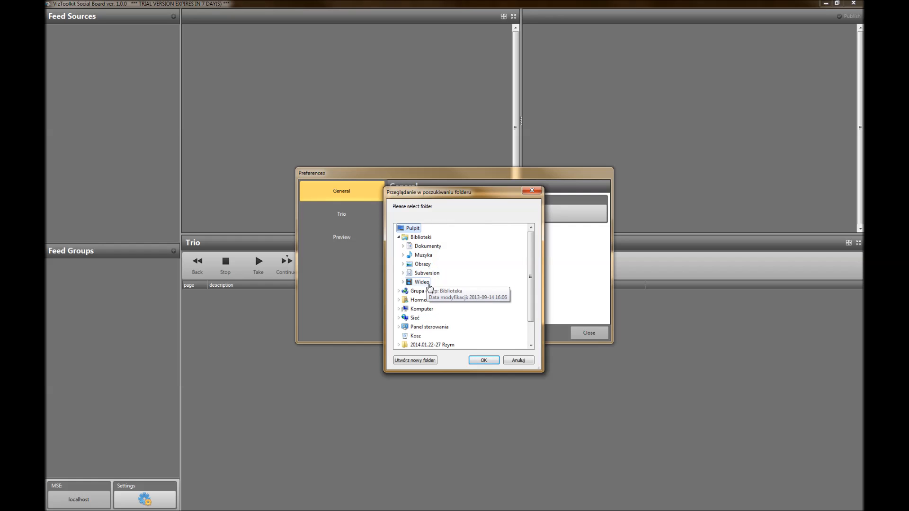
pyautogui.click(427, 247)
pyautogui.click(432, 255)
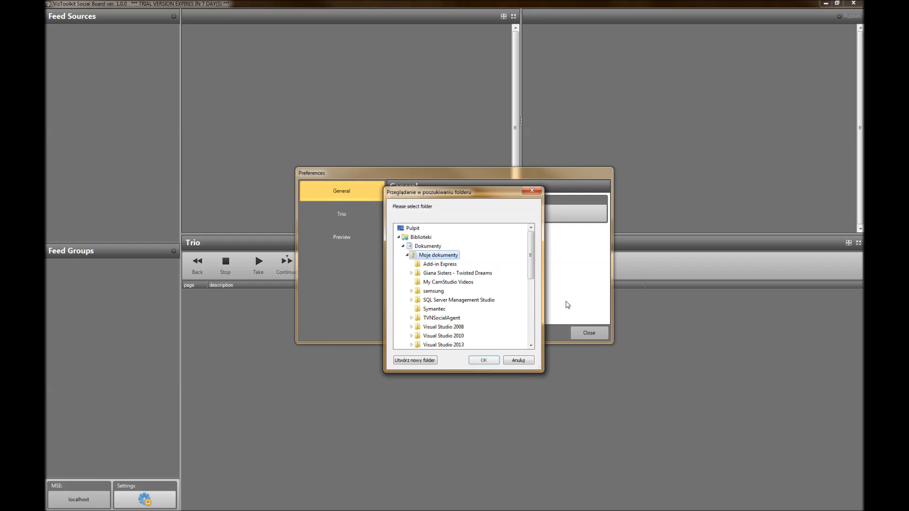
pyautogui.click(415, 361)
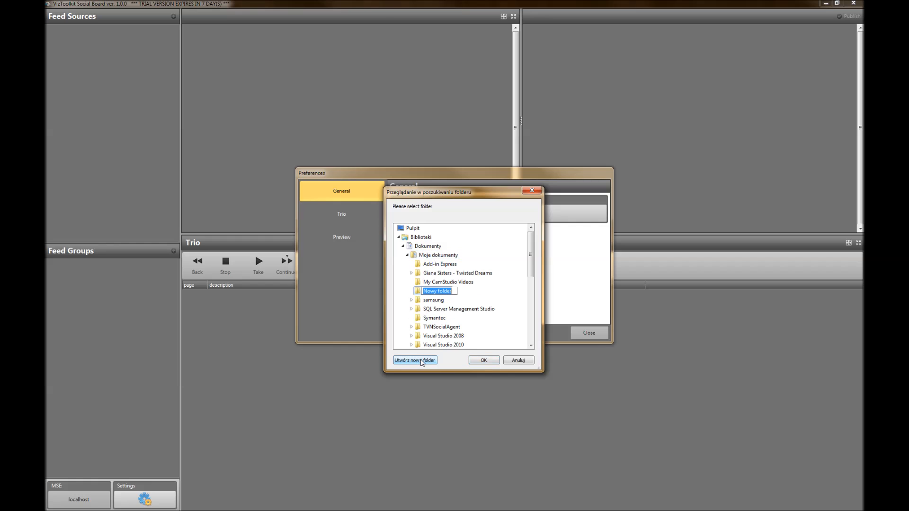
pyautogui.write('Viztoolkit Social Board')
pyautogui.press('Return')
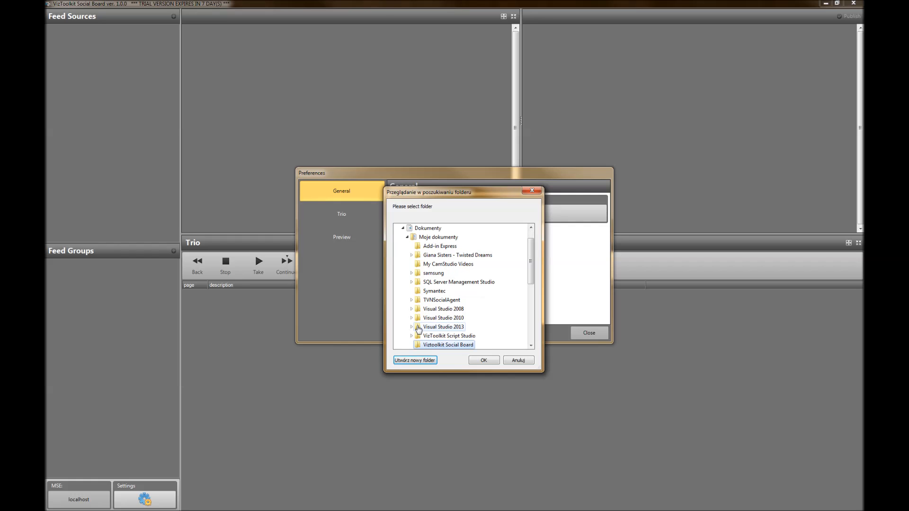
pyautogui.click(481, 362)
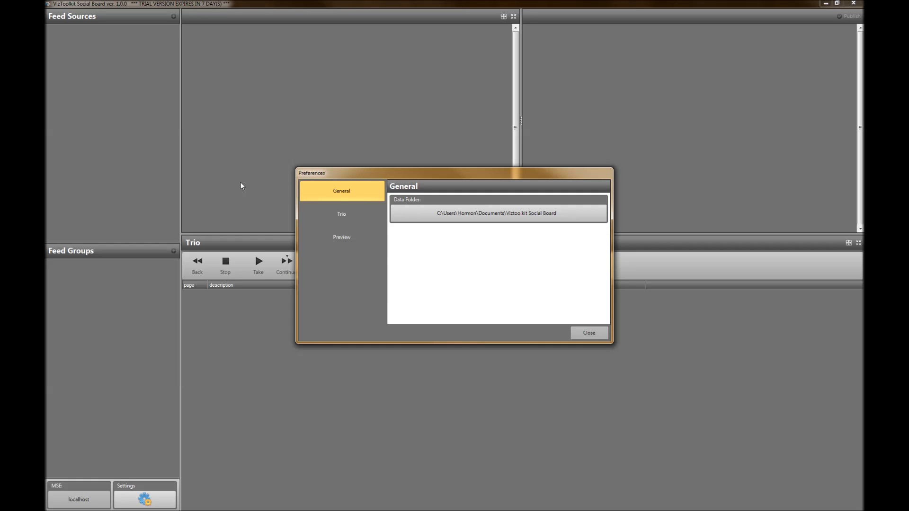
# Choose Social Feeds as the selected show in the Trio settings
pyautogui.click(339, 215)
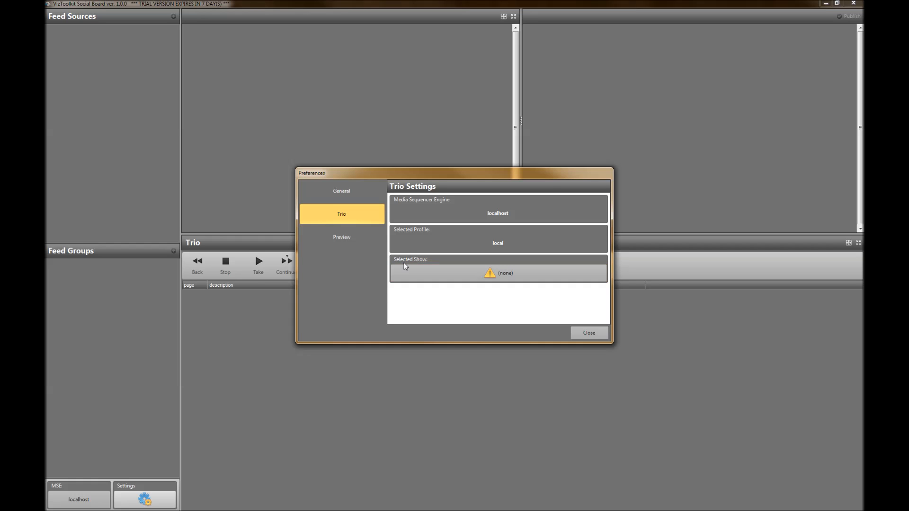
pyautogui.click(469, 274)
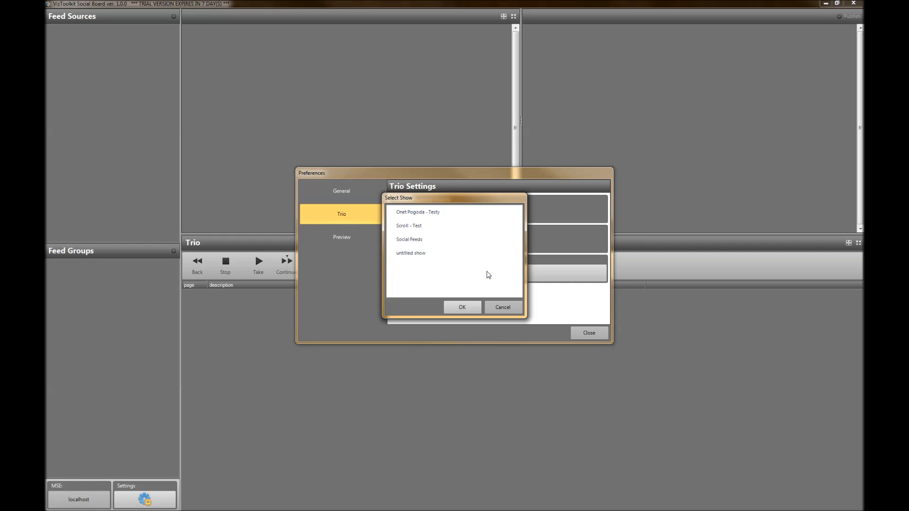
pyautogui.click(409, 244)
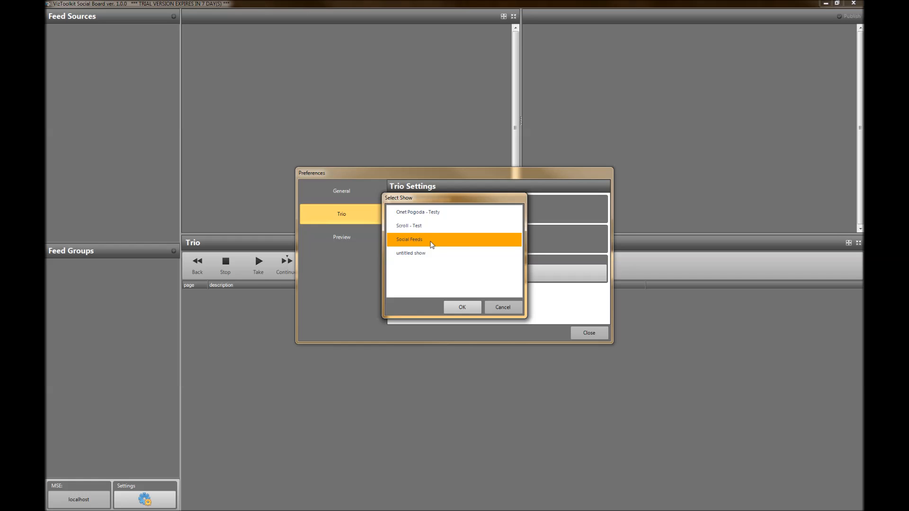
pyautogui.click(468, 308)
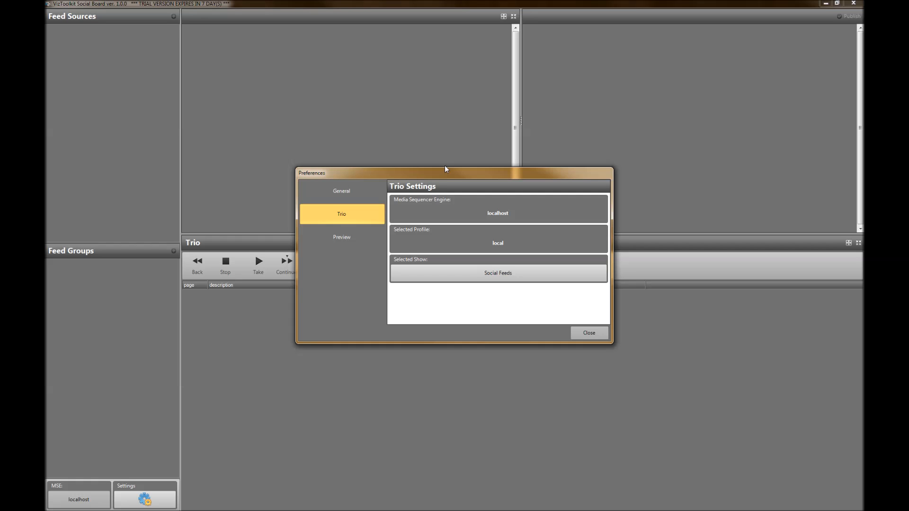
# Set the preview server's host to localhost in the preferences
pyautogui.moveTo(445, 173); pyautogui.dragTo(351, 89)
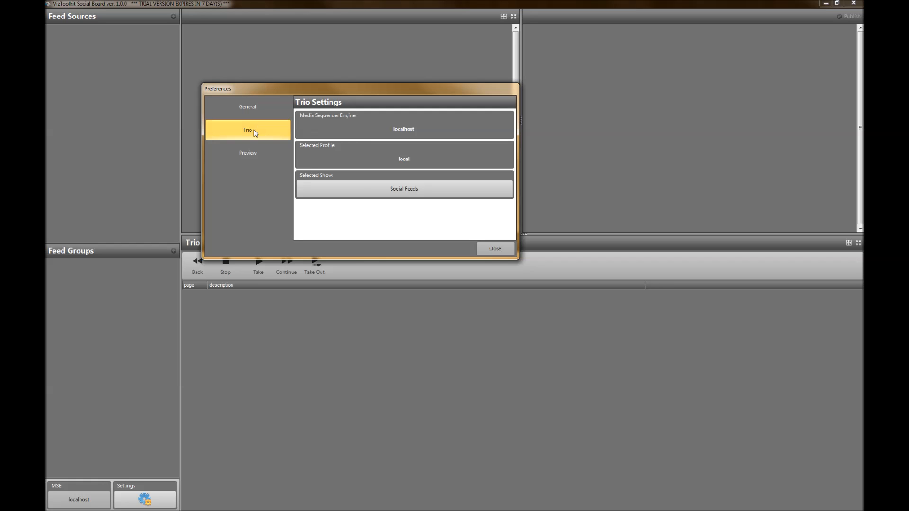
pyautogui.click(247, 160)
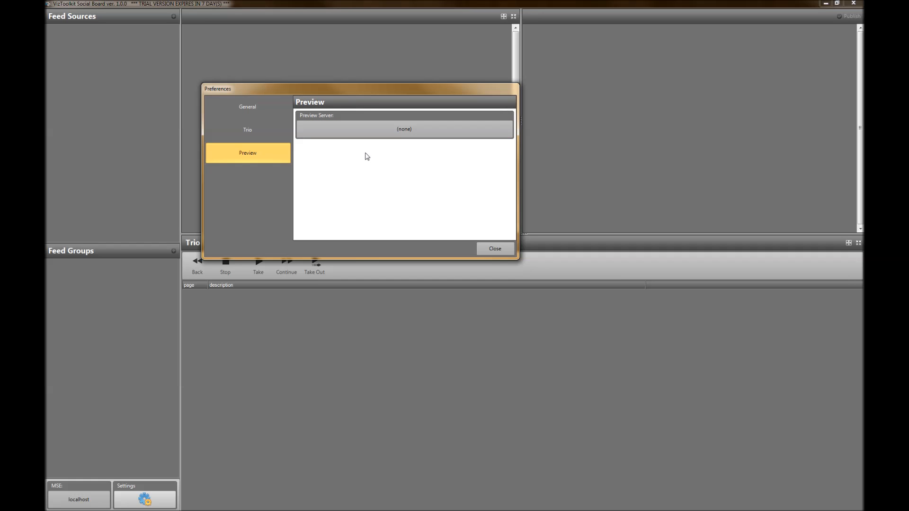
pyautogui.click(393, 133)
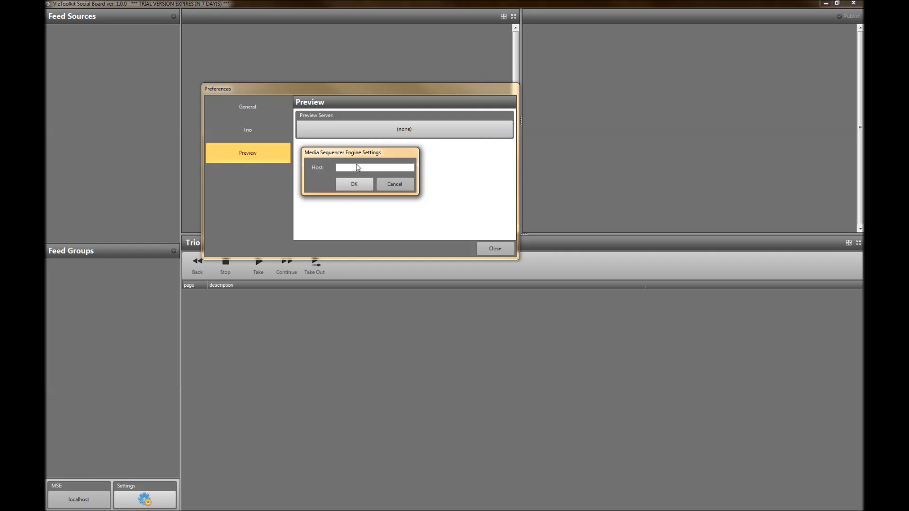
pyautogui.write('localhost')
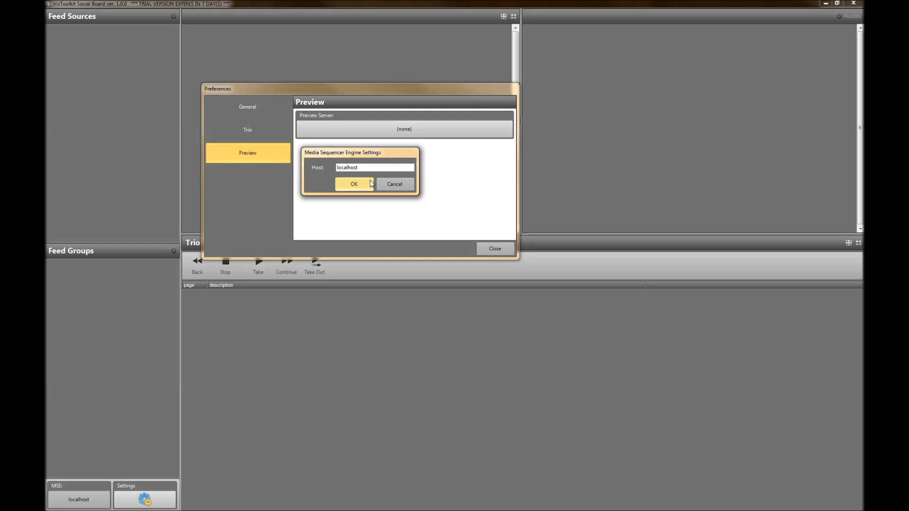
pyautogui.click(354, 184)
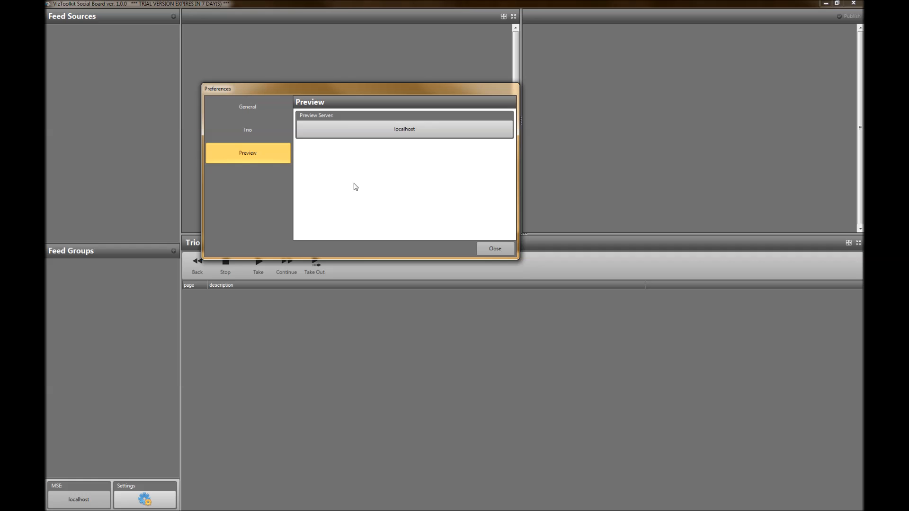
# Review the General, Trio and Preview settings and close the preferences
pyautogui.click(248, 130)
pyautogui.click(255, 109)
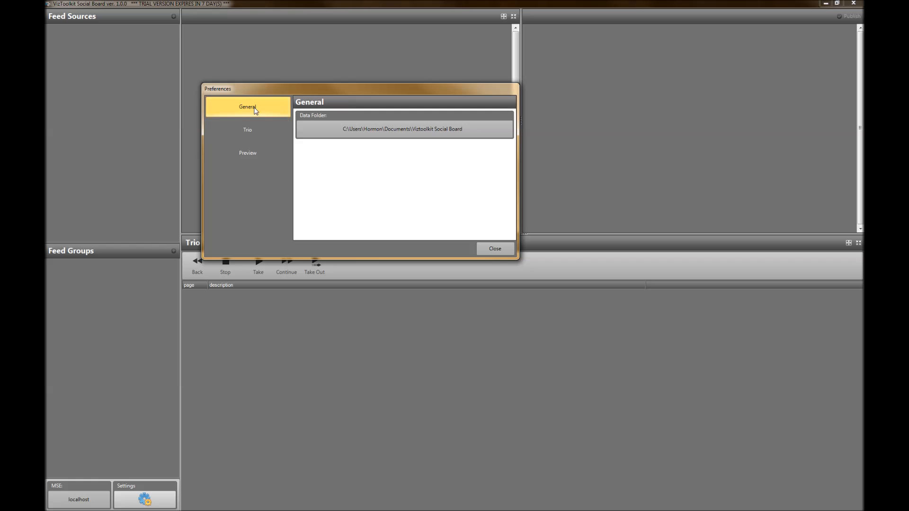
pyautogui.click(252, 131)
pyautogui.click(253, 156)
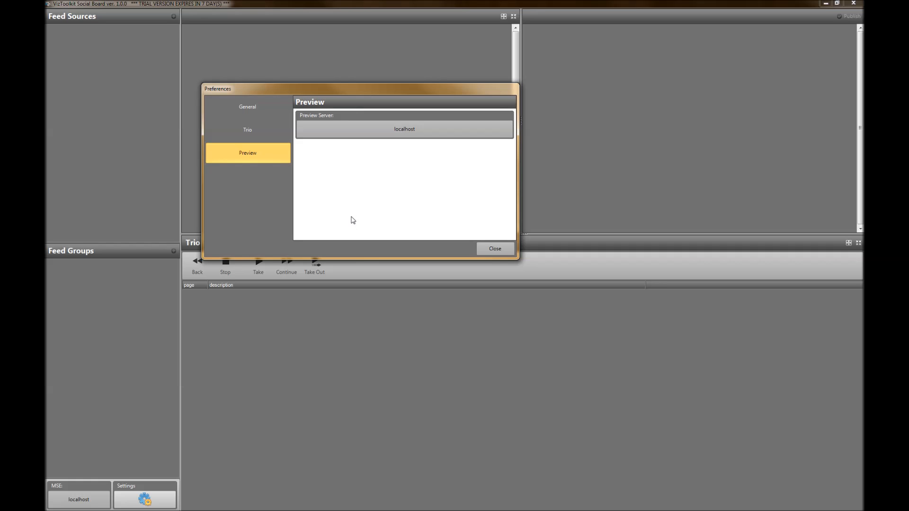
pyautogui.click(495, 249)
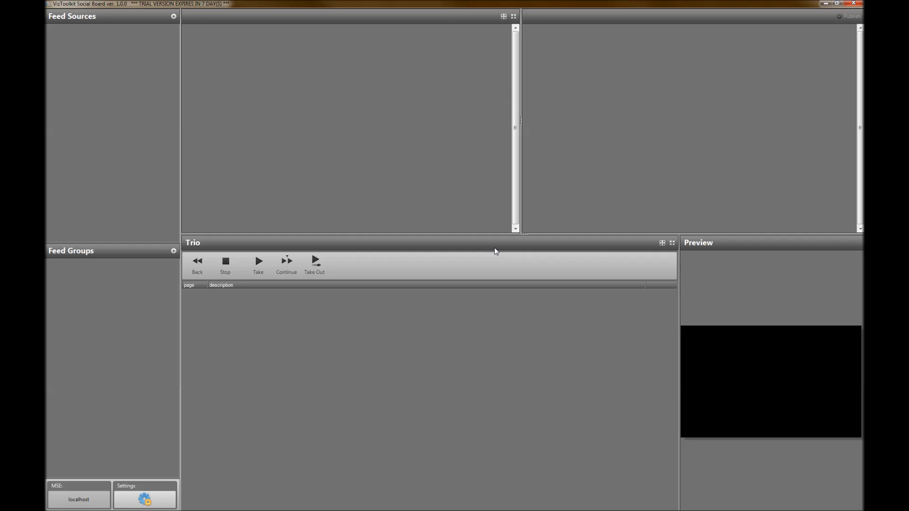